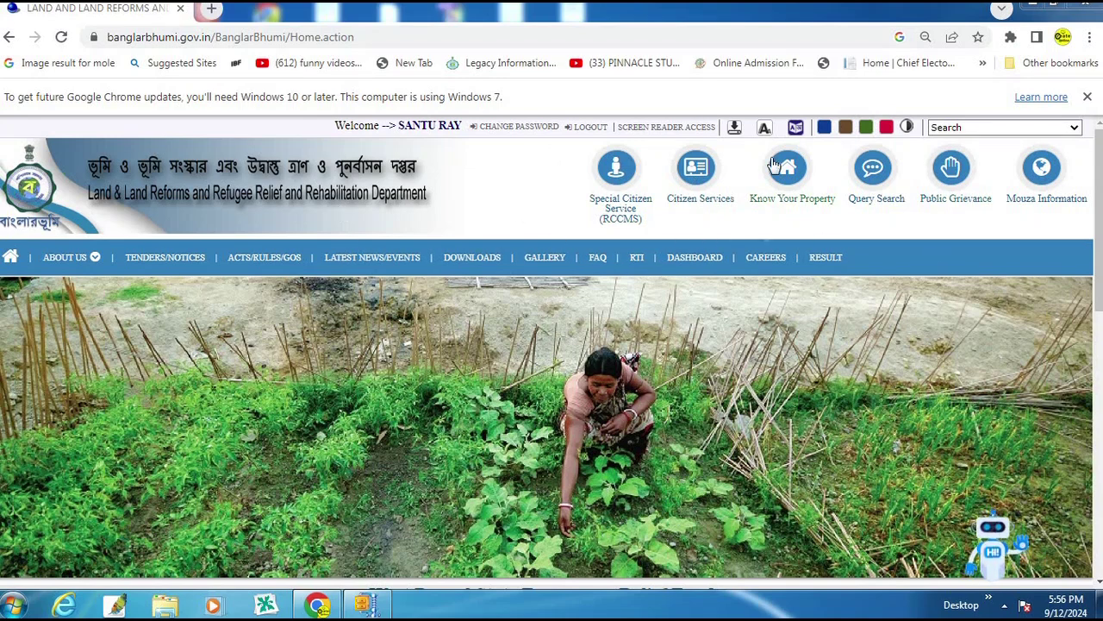
Step: Open the Payment Status of Land Revenue (Khajna) form under Citizen Services > Online Service Status
{"action": "left_click", "coordinate": [699, 173]}
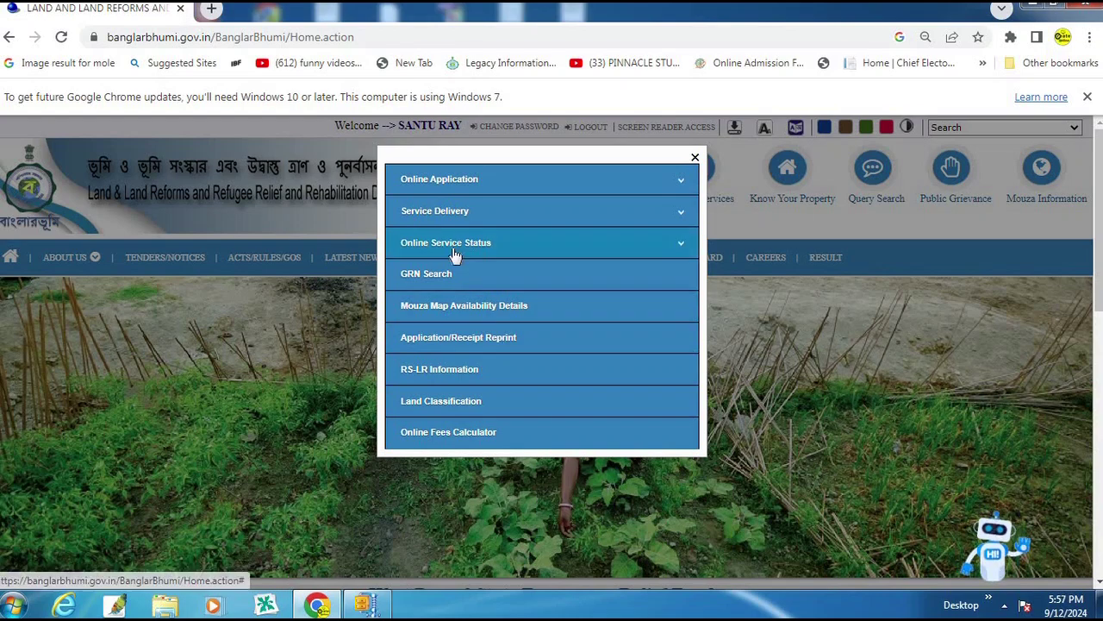
{"action": "left_click_drag", "start_coordinate": [381, 226], "coordinate": [588, 257]}
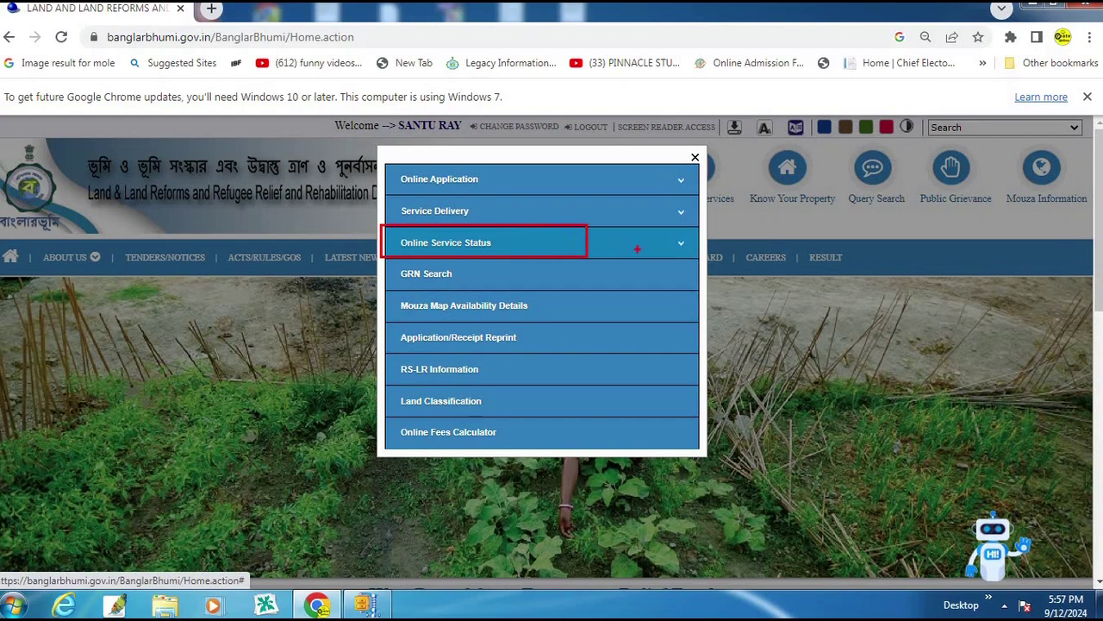
{"action": "key", "text": "Escape"}
{"action": "left_click", "coordinate": [485, 248]}
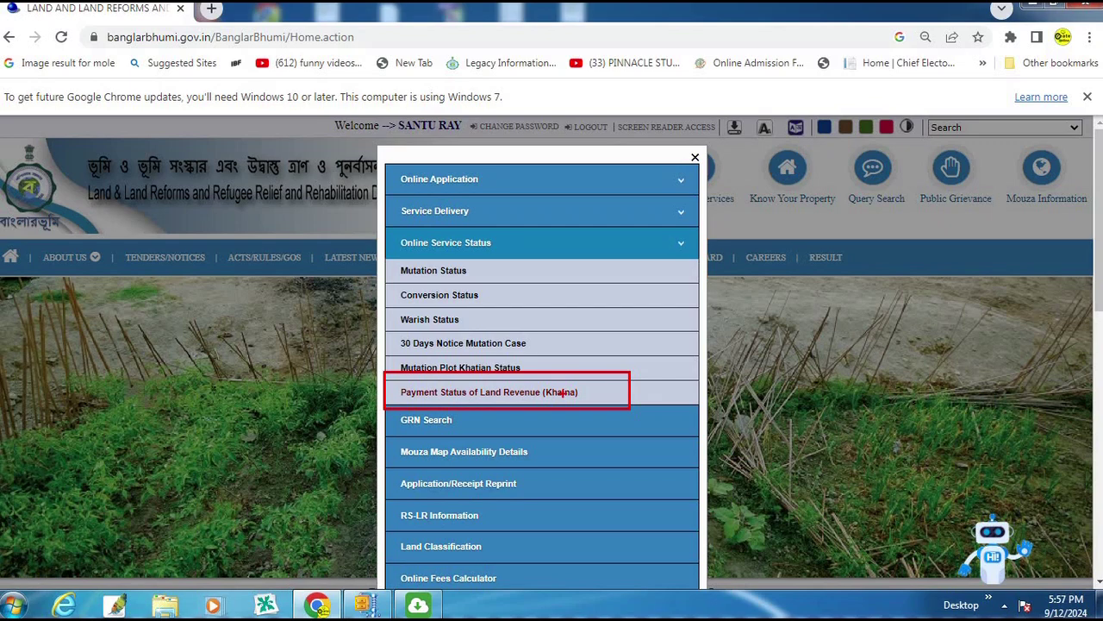
{"action": "left_click", "coordinate": [550, 395]}
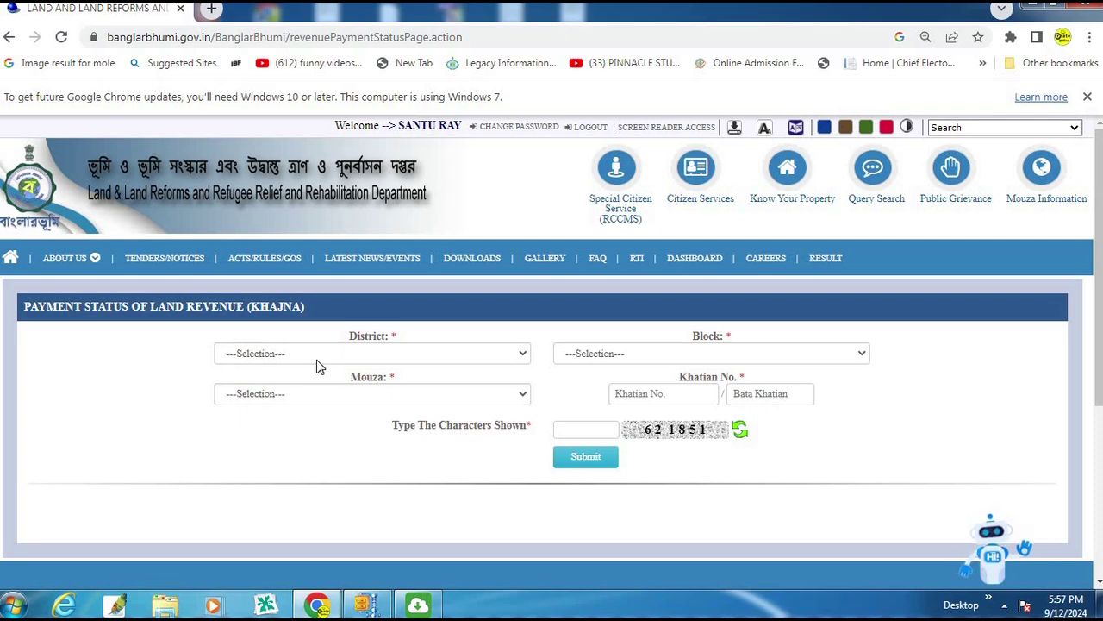
Step: Select South 24 Parganas as the district, then the land's block and mouza
{"action": "left_click", "coordinate": [376, 353]}
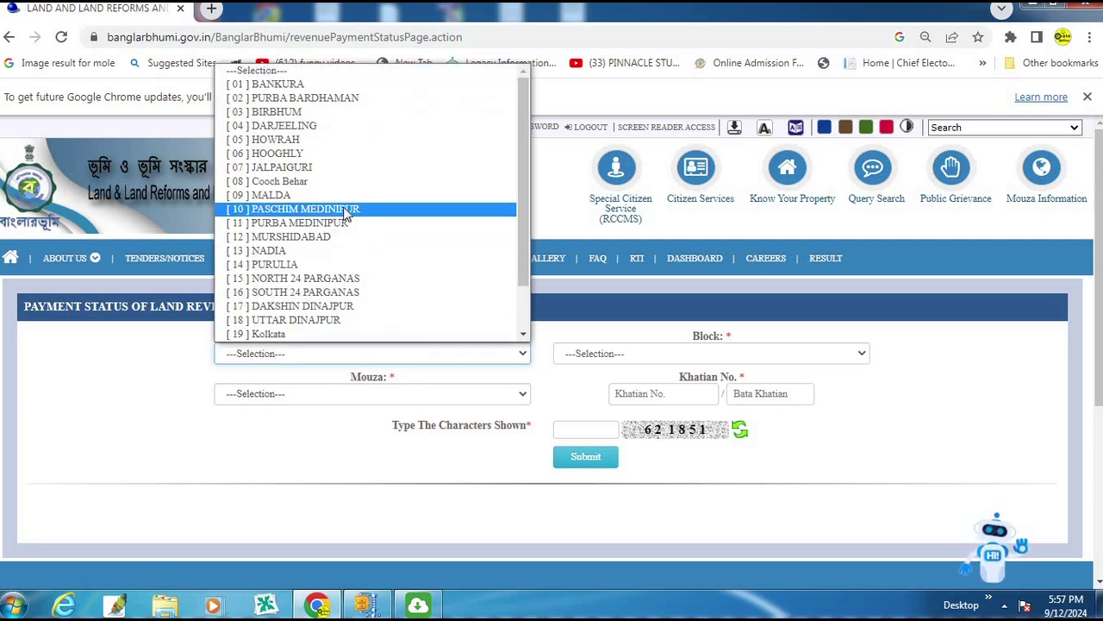
{"action": "left_click", "coordinate": [356, 292]}
{"action": "left_click", "coordinate": [695, 362]}
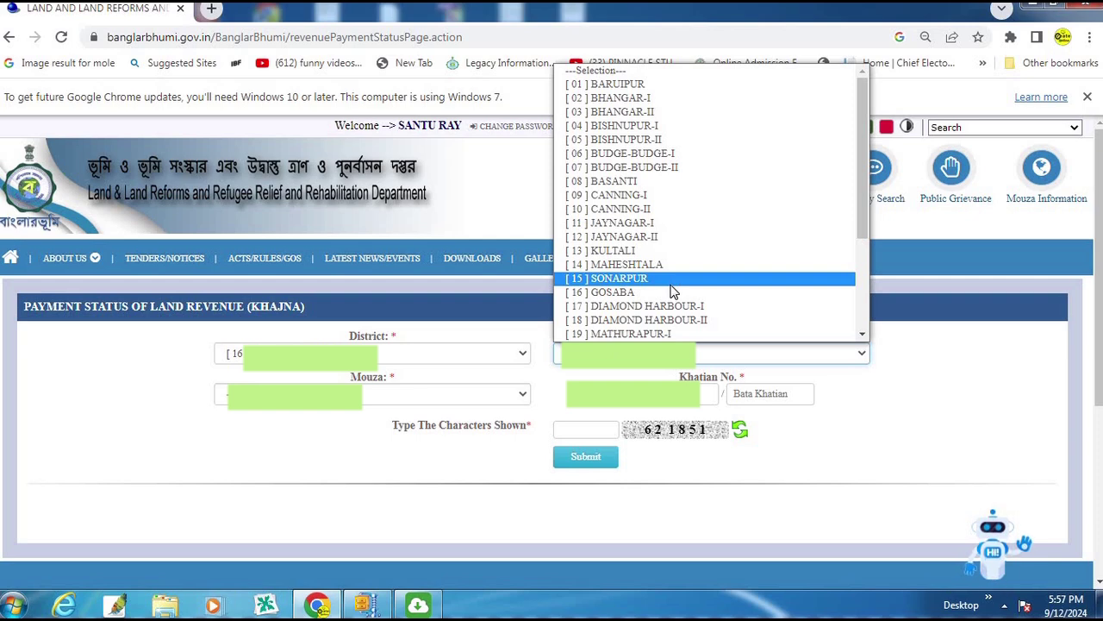
{"action": "left_click", "coordinate": [735, 266]}
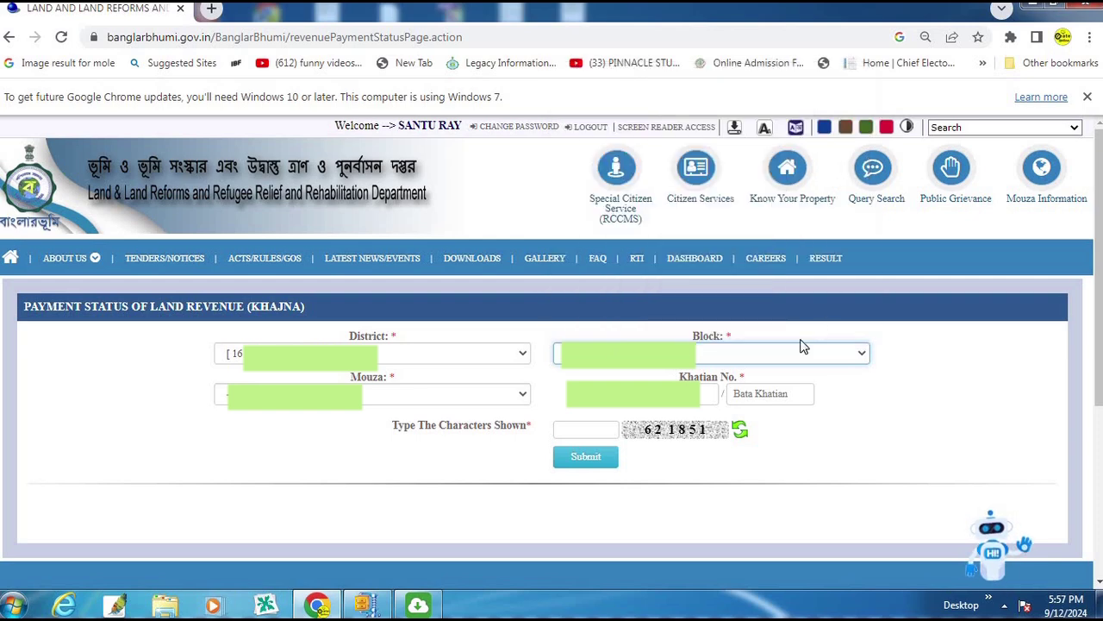
{"action": "left_click", "coordinate": [298, 397]}
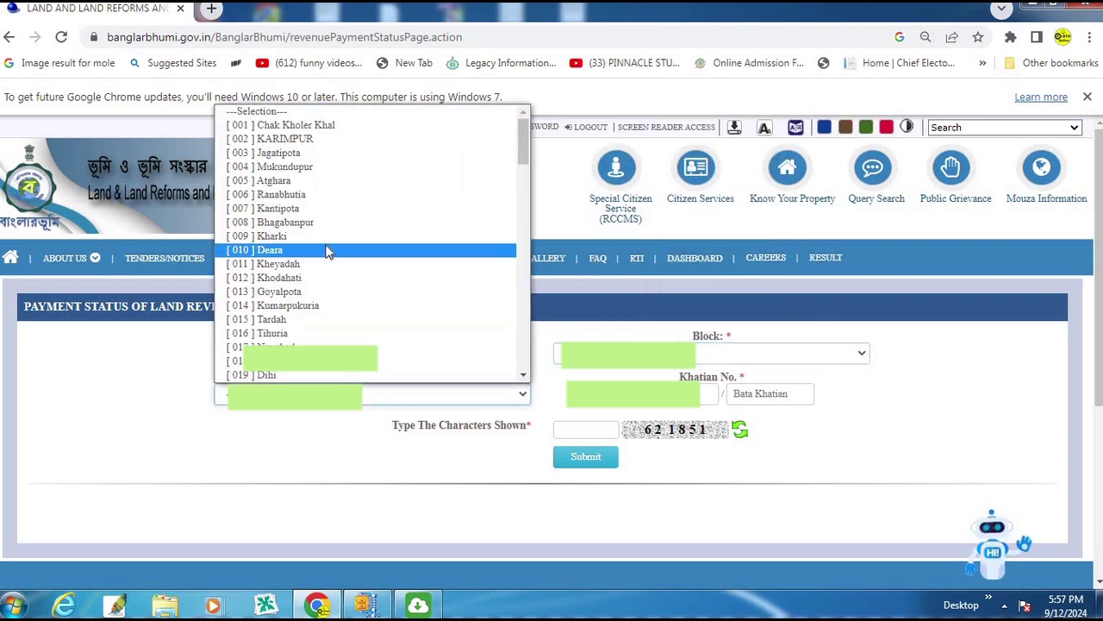
{"action": "scroll", "coordinate": [336, 298], "scroll_direction": "down", "scroll_amount": 11}
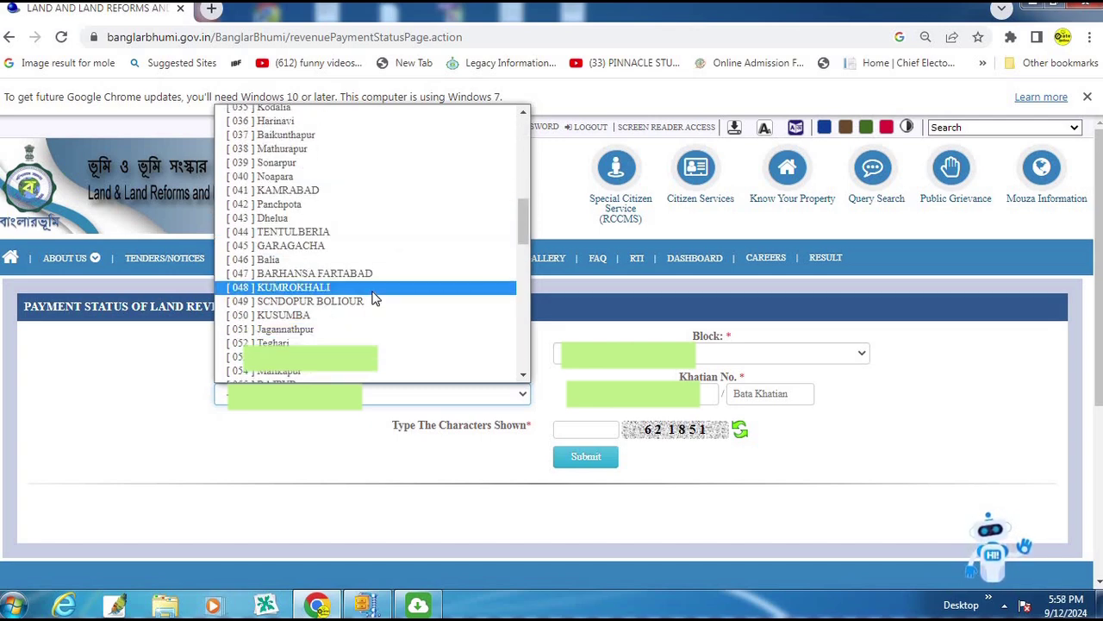
{"action": "scroll", "coordinate": [373, 297], "scroll_direction": "down", "scroll_amount": 18}
{"action": "scroll", "coordinate": [372, 297], "scroll_direction": "up", "scroll_amount": 20}
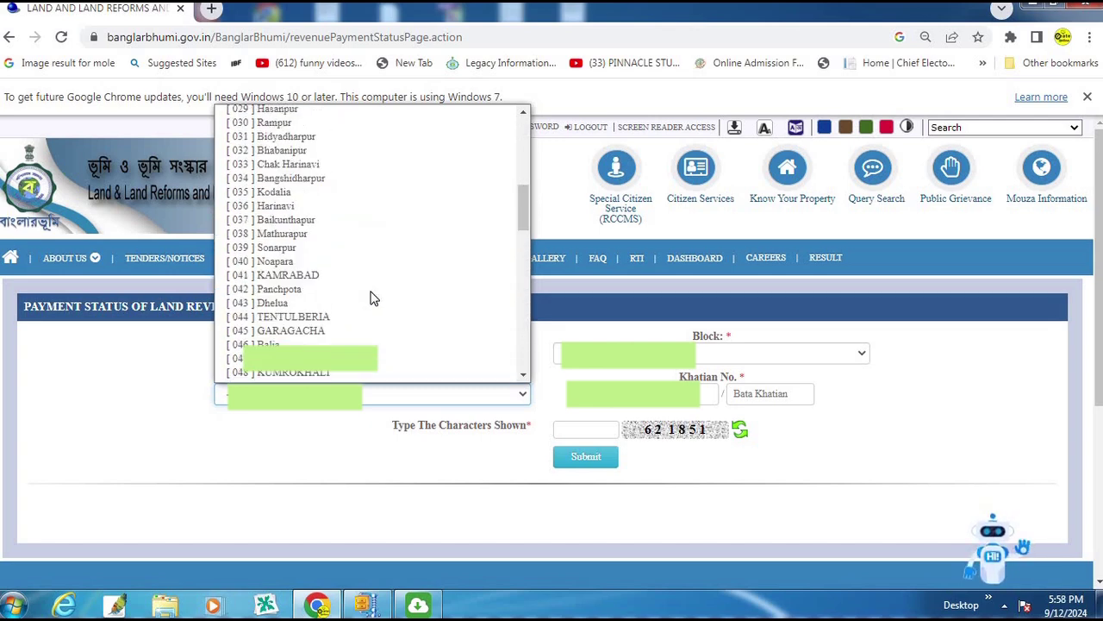
{"action": "scroll", "coordinate": [371, 298], "scroll_direction": "up", "scroll_amount": 7}
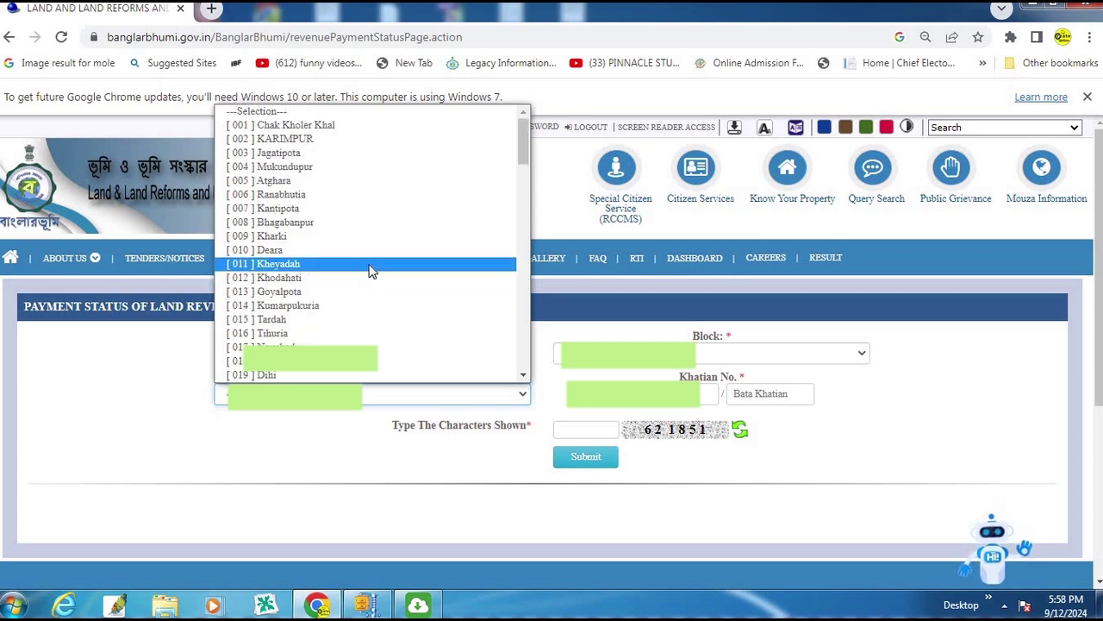
{"action": "left_click", "coordinate": [368, 122]}
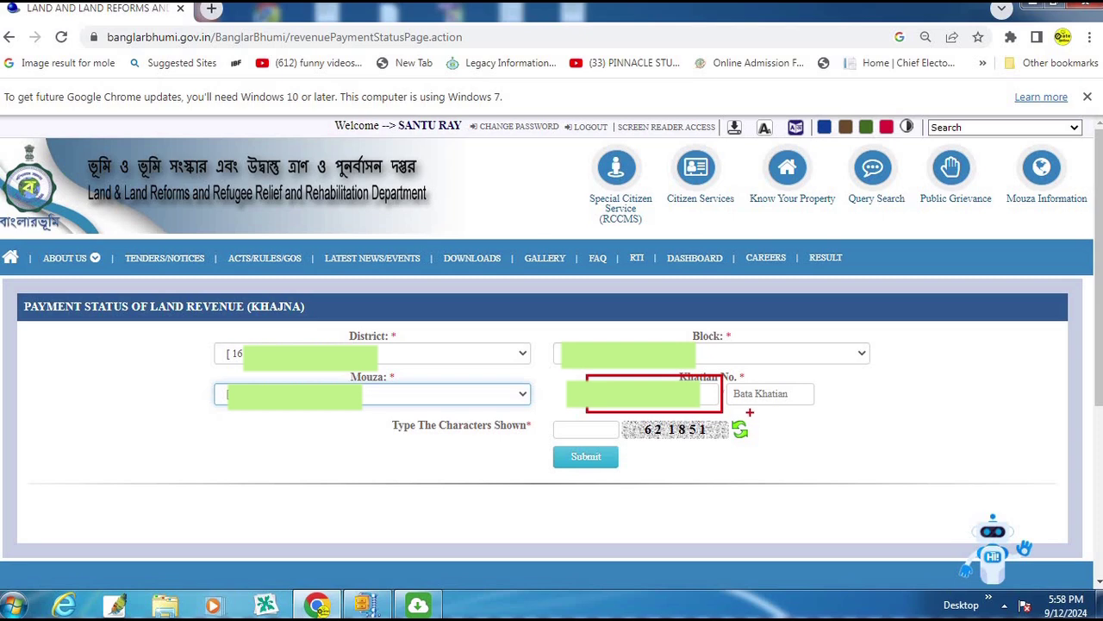
{"action": "key", "text": "Escape"}
Step: Enter the khatian number and the captcha characters, then submit the payment status search
{"action": "left_click", "coordinate": [664, 394]}
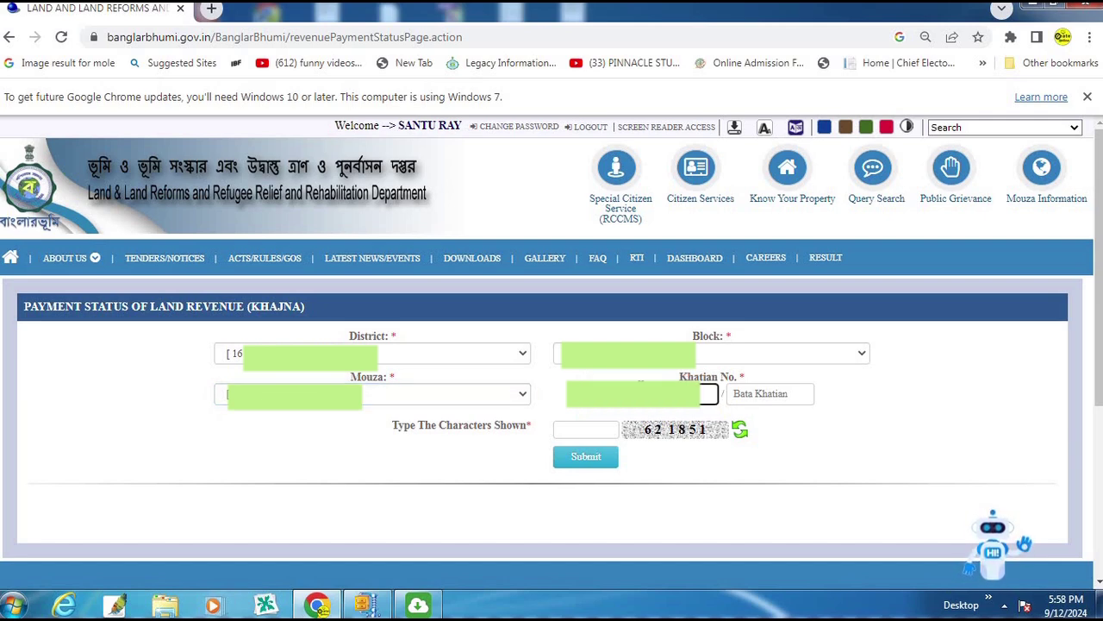
{"action": "left_click", "coordinate": [594, 429]}
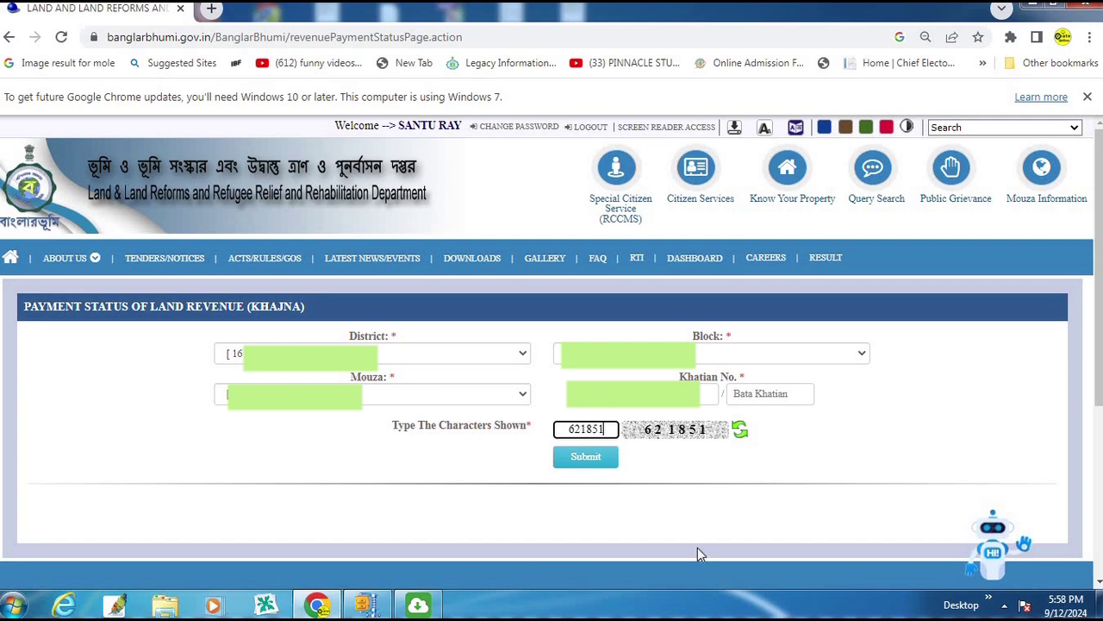
{"action": "left_click", "coordinate": [588, 464]}
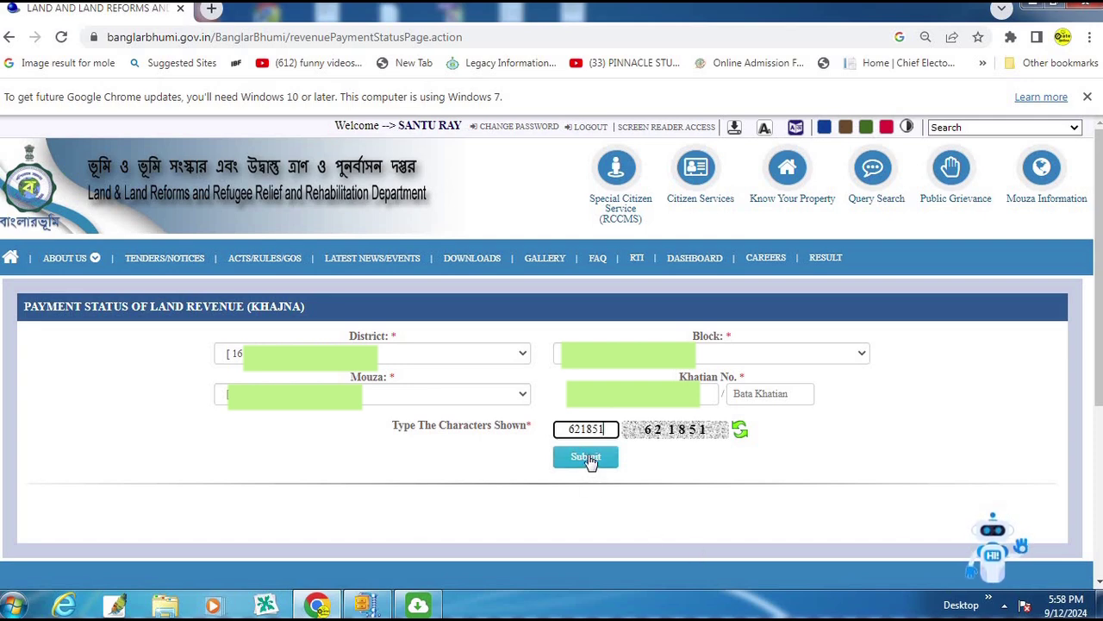
{"action": "left_click", "coordinate": [585, 454]}
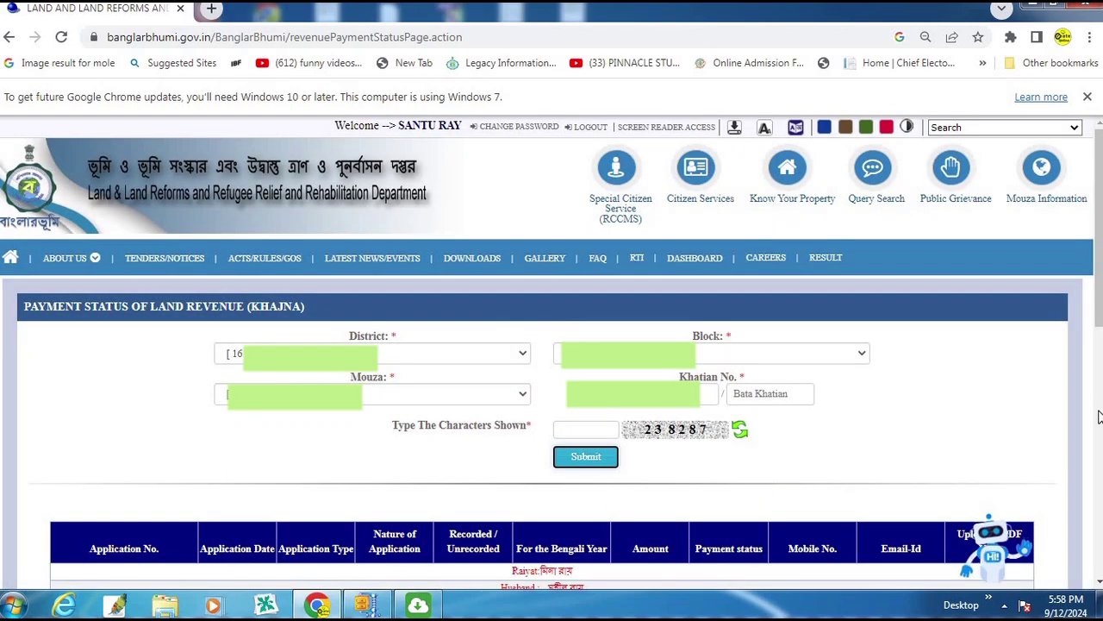
Step: Review the four Khajna payments for 1427–1431, amounts 590 and 307, all marked Paid
{"action": "left_click_drag", "start_coordinate": [1097, 307], "coordinate": [1095, 438]}
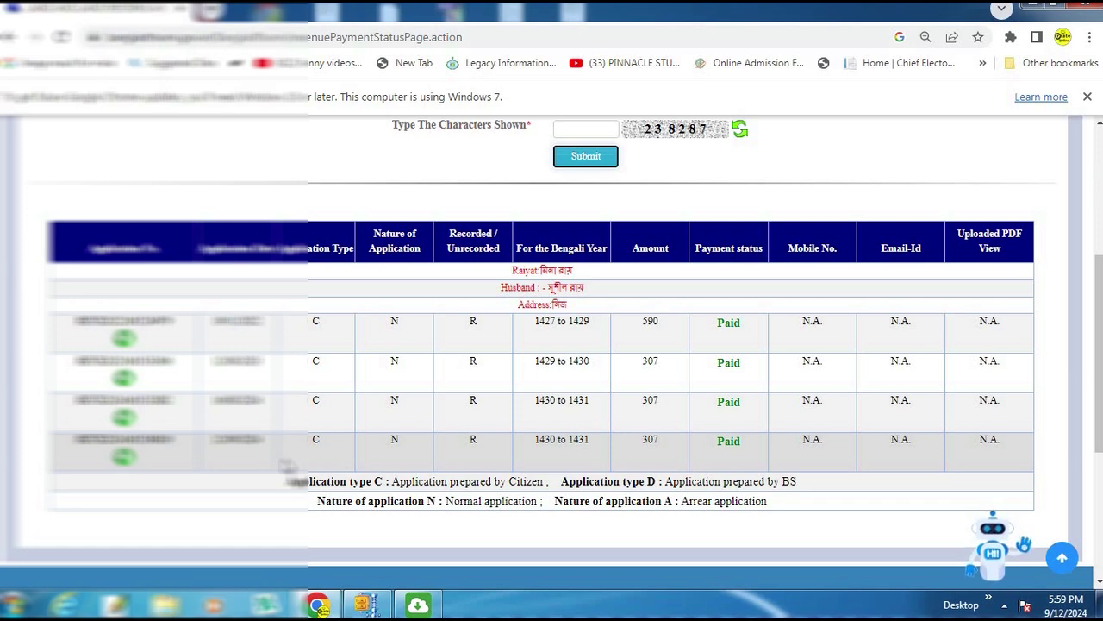
{"action": "key", "text": "F11"}
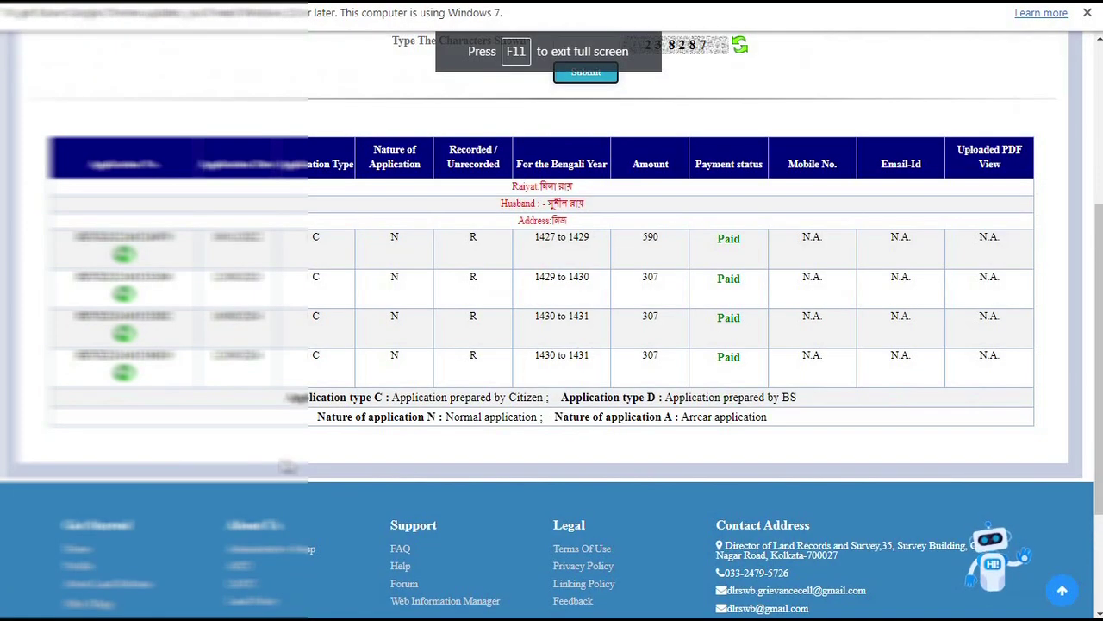
{"action": "key", "text": "F11"}
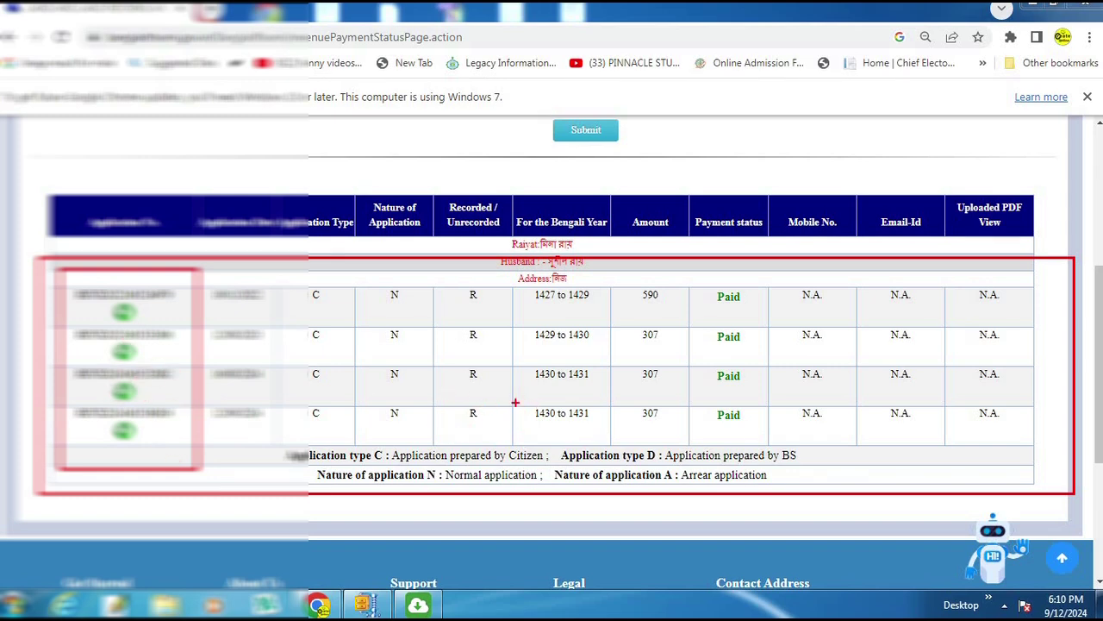
{"action": "key", "text": "Escape"}
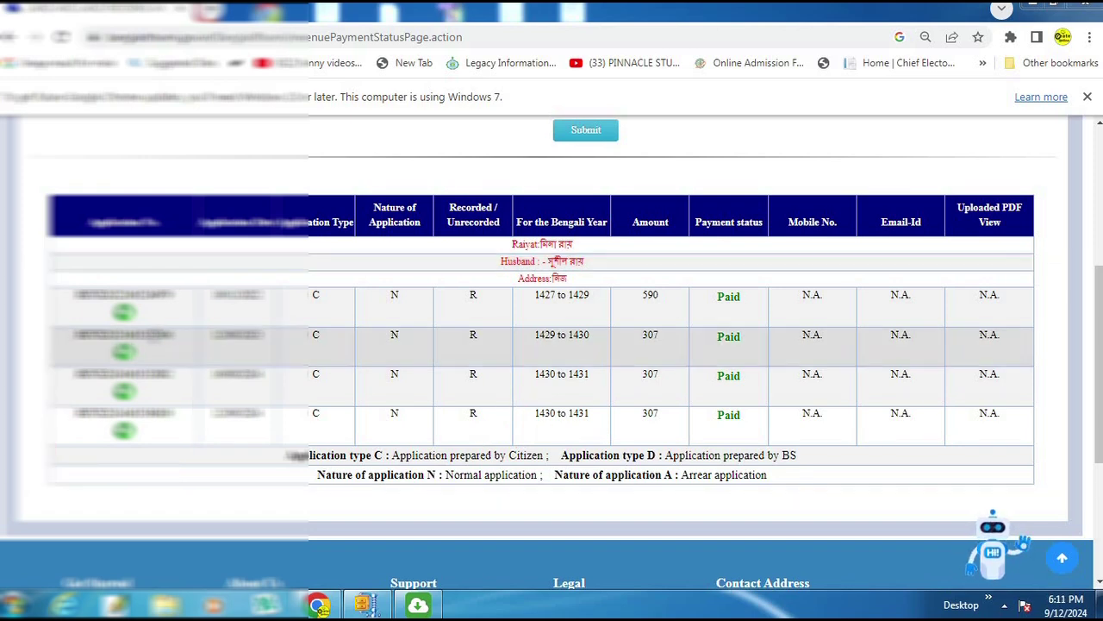
Step: Select the application number of the 1429 to 1430 payment record
{"action": "double_click", "coordinate": [155, 334]}
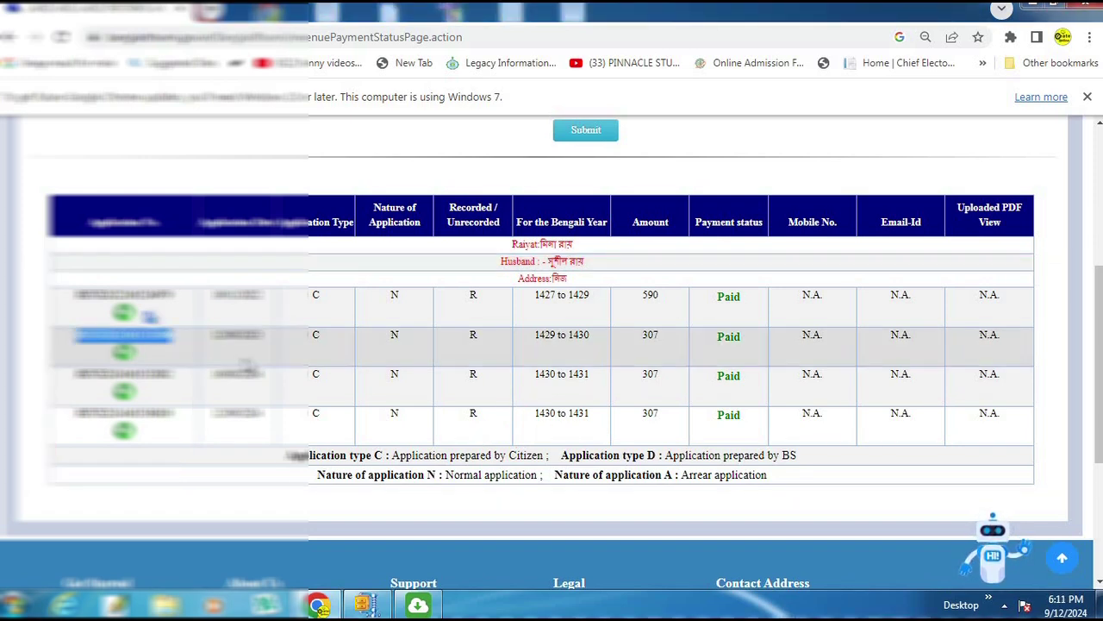
{"action": "left_click", "coordinate": [143, 356]}
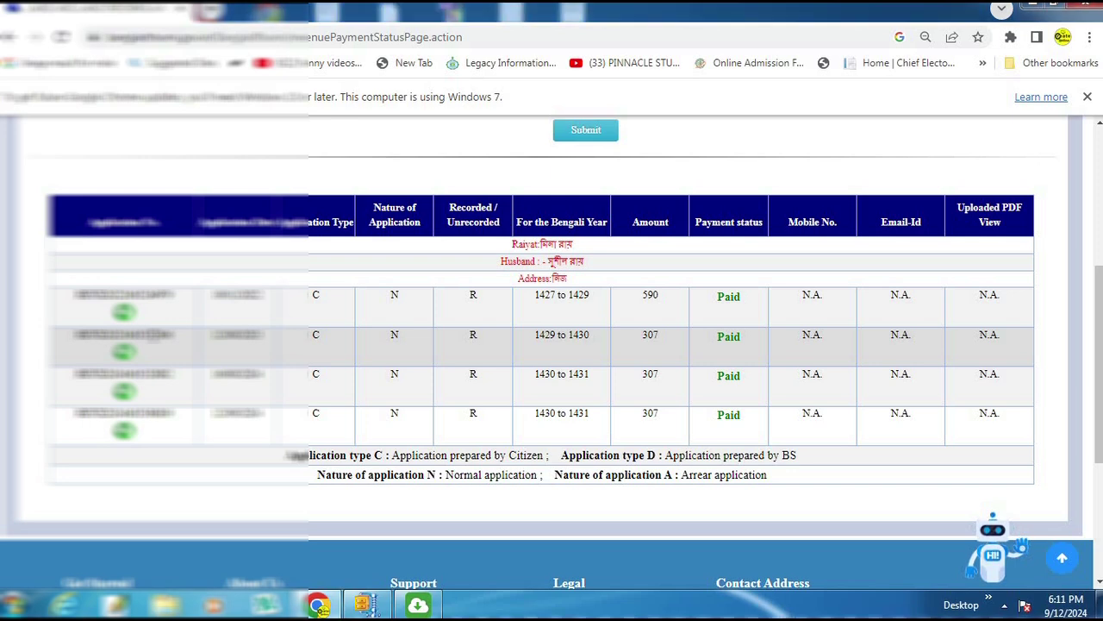
{"action": "double_click", "coordinate": [143, 356]}
{"action": "left_click", "coordinate": [143, 357]}
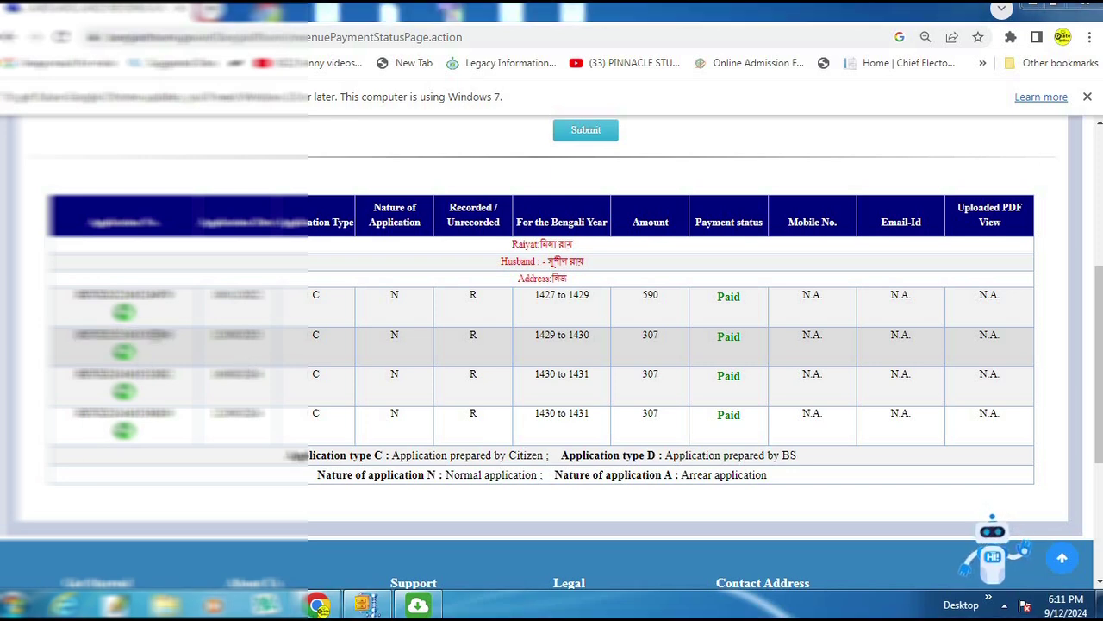
{"action": "double_click", "coordinate": [143, 356]}
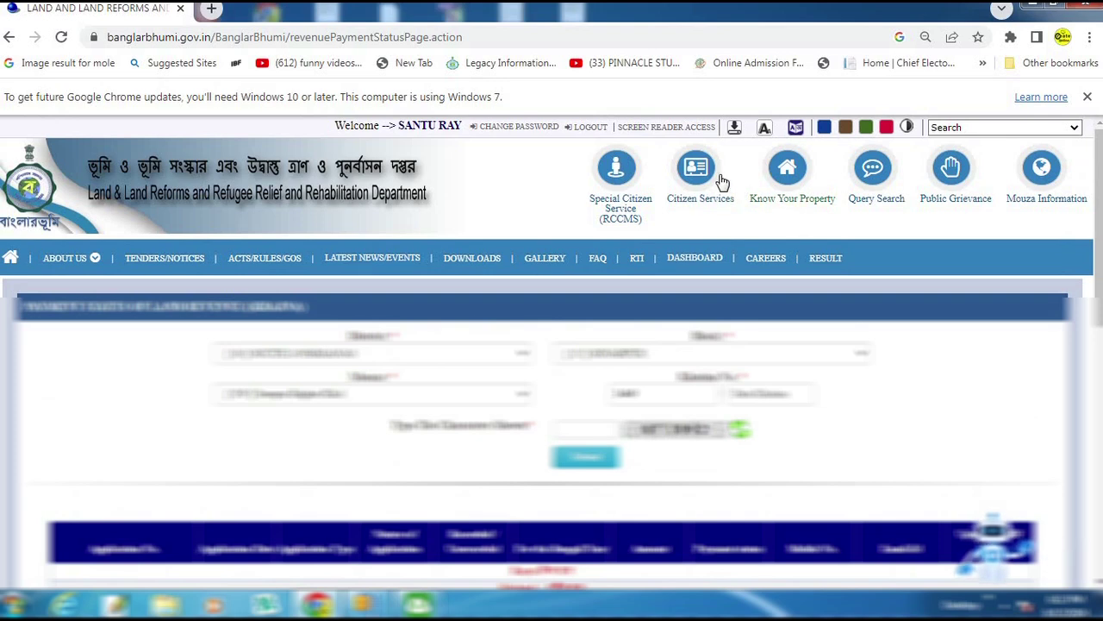
Step: Go to Application/Receipt Reprint and choose Revenue Receipt as the request type
{"action": "left_click", "coordinate": [701, 168]}
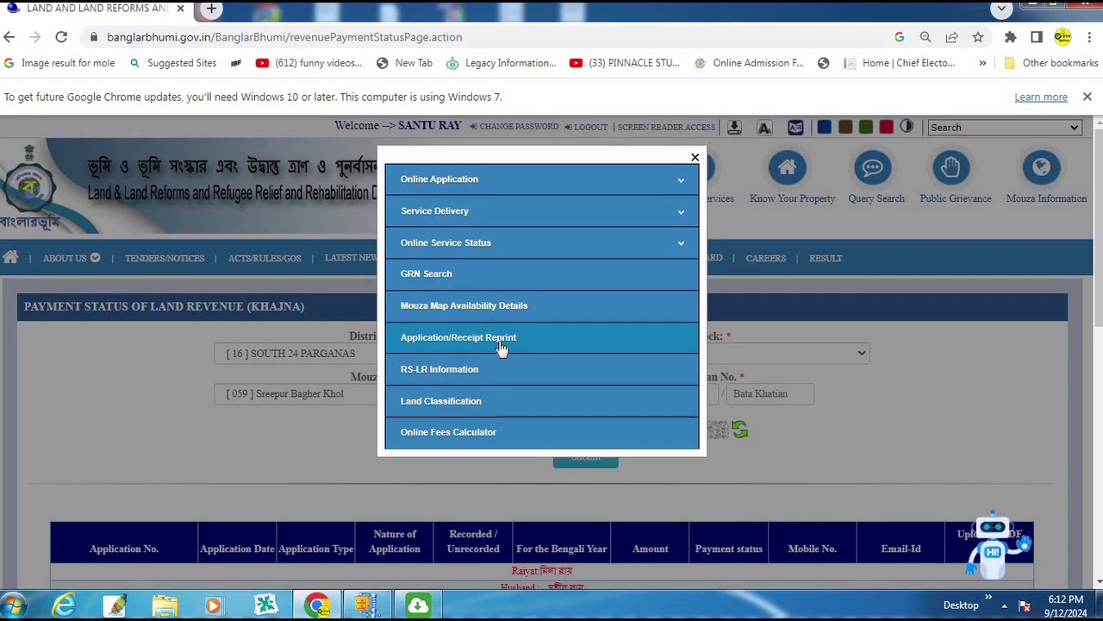
{"action": "left_click", "coordinate": [539, 347]}
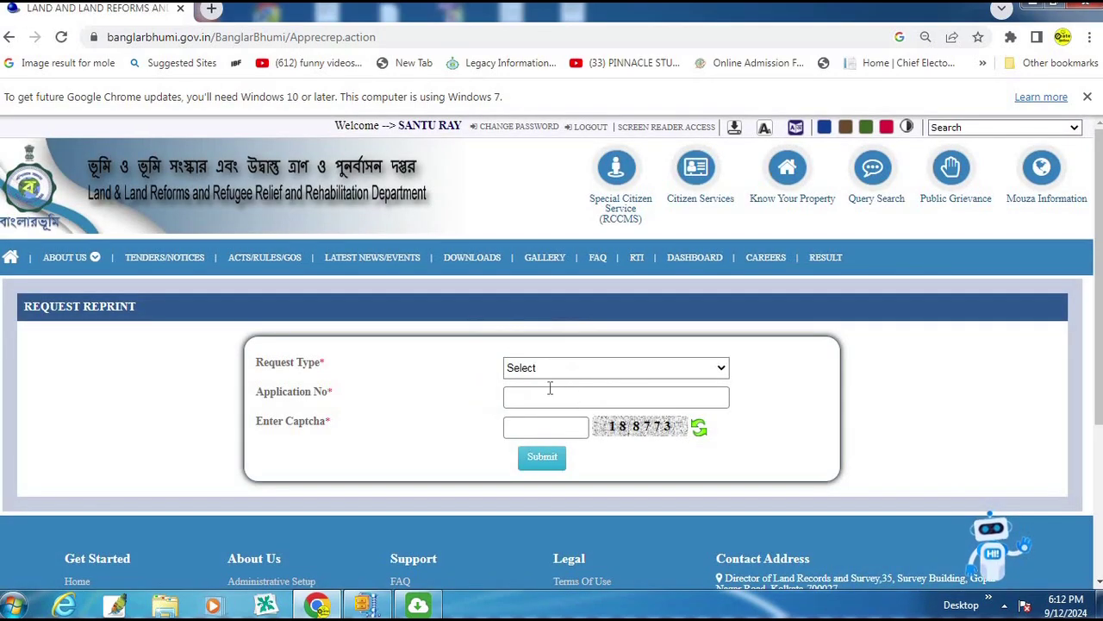
{"action": "left_click", "coordinate": [546, 366]}
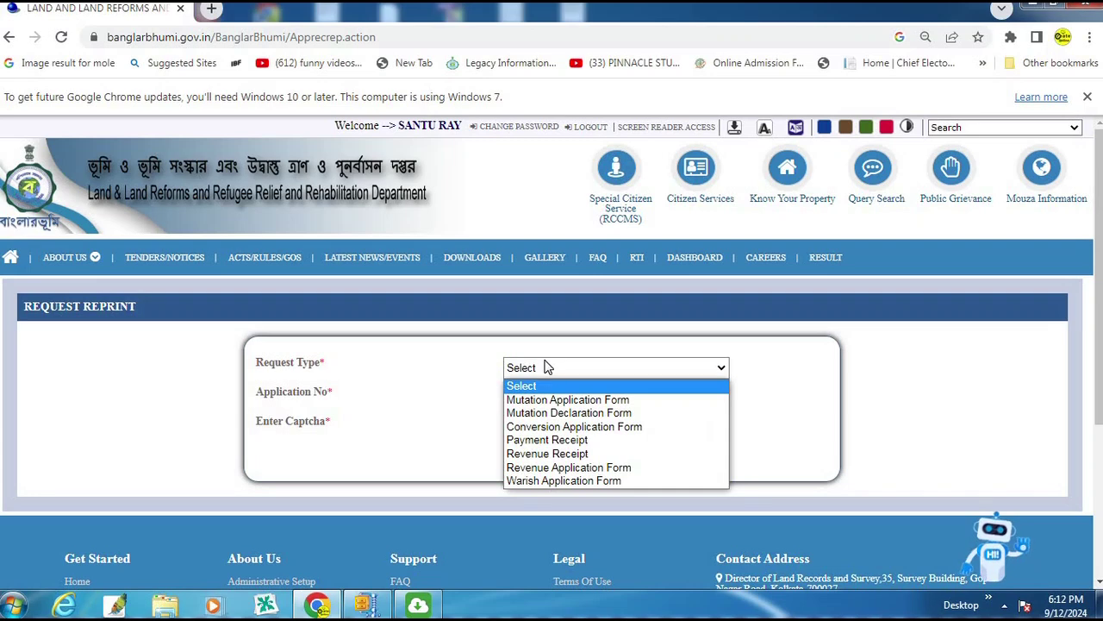
{"action": "left_click", "coordinate": [566, 457]}
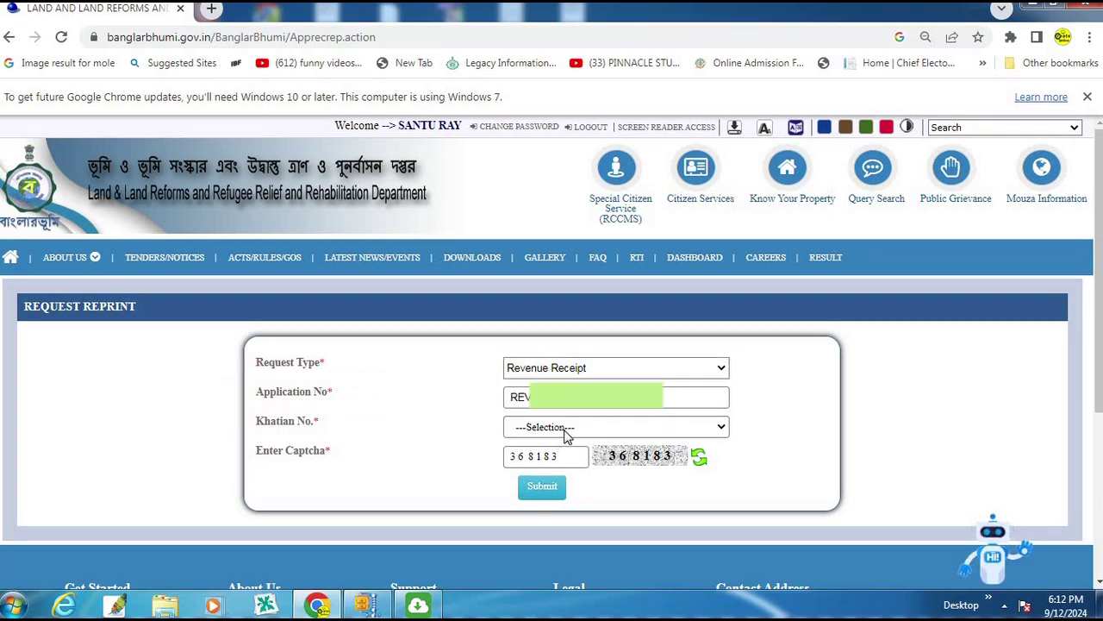
Step: Pick the khatian number and submit the revenue receipt reprint request
{"action": "left_click", "coordinate": [575, 429]}
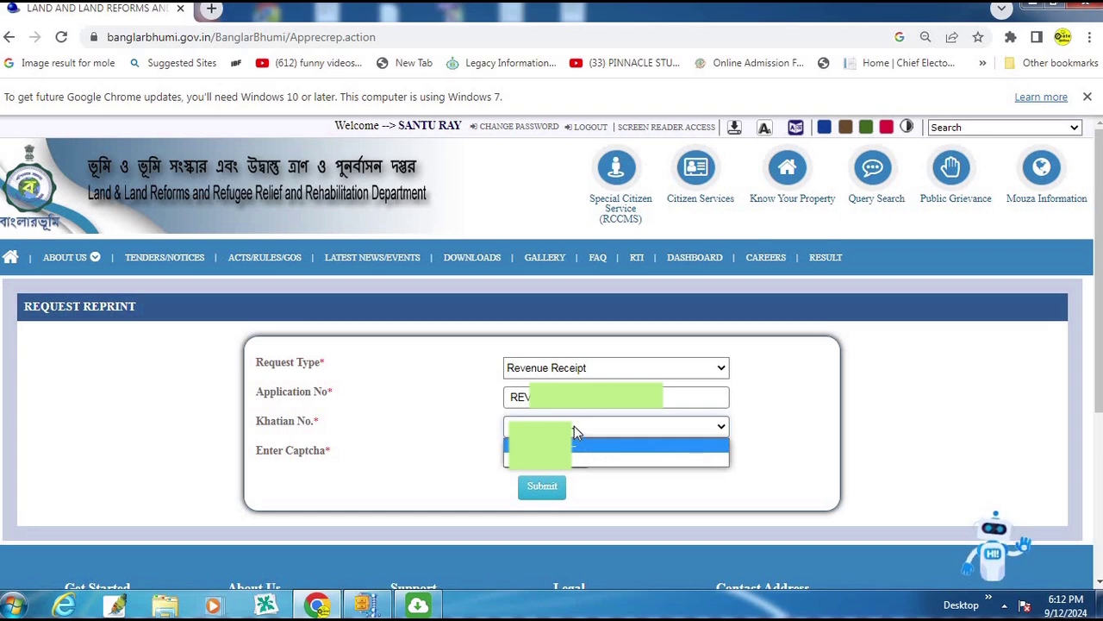
{"action": "left_click", "coordinate": [543, 459]}
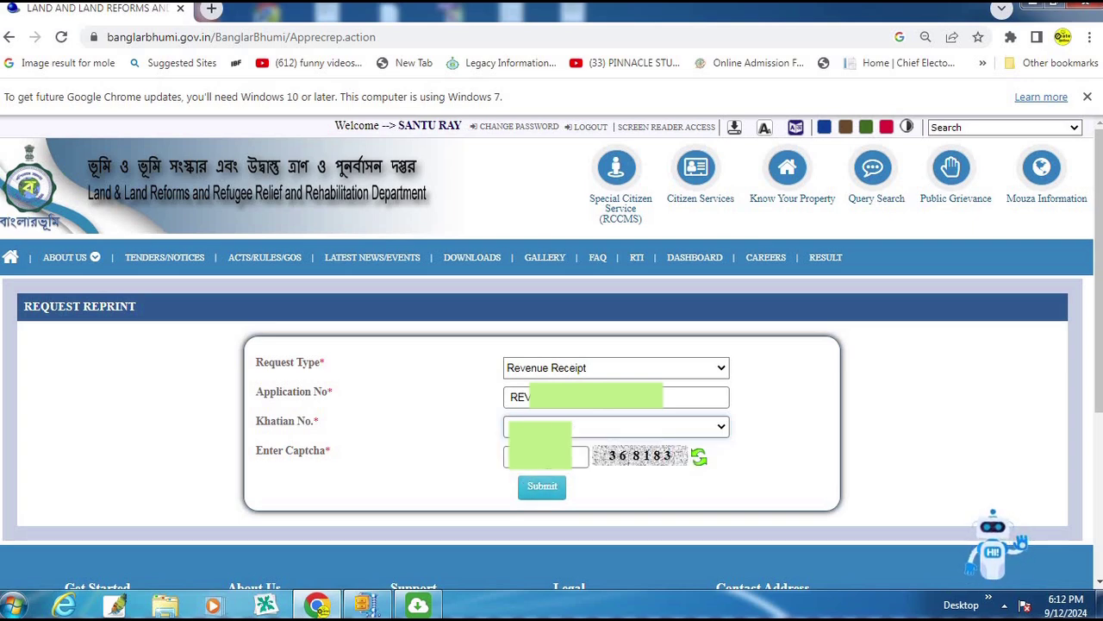
{"action": "left_click", "coordinate": [543, 488]}
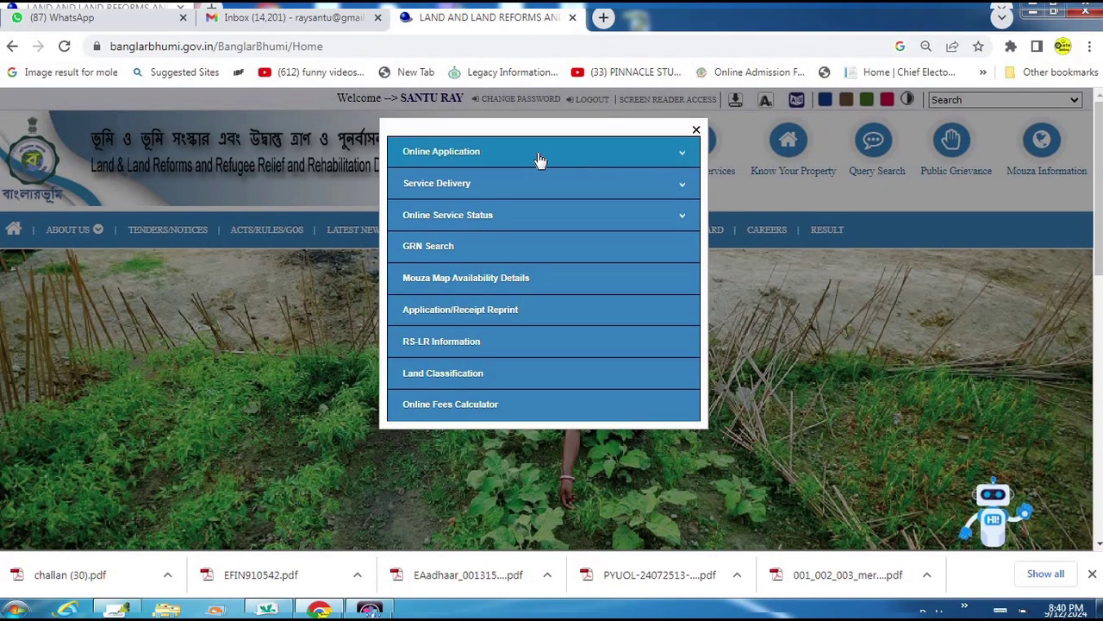
Step: Open the Land Revenue (Khajna) Application form and browse its District, Block and Mouza lists
{"action": "left_click", "coordinate": [463, 157]}
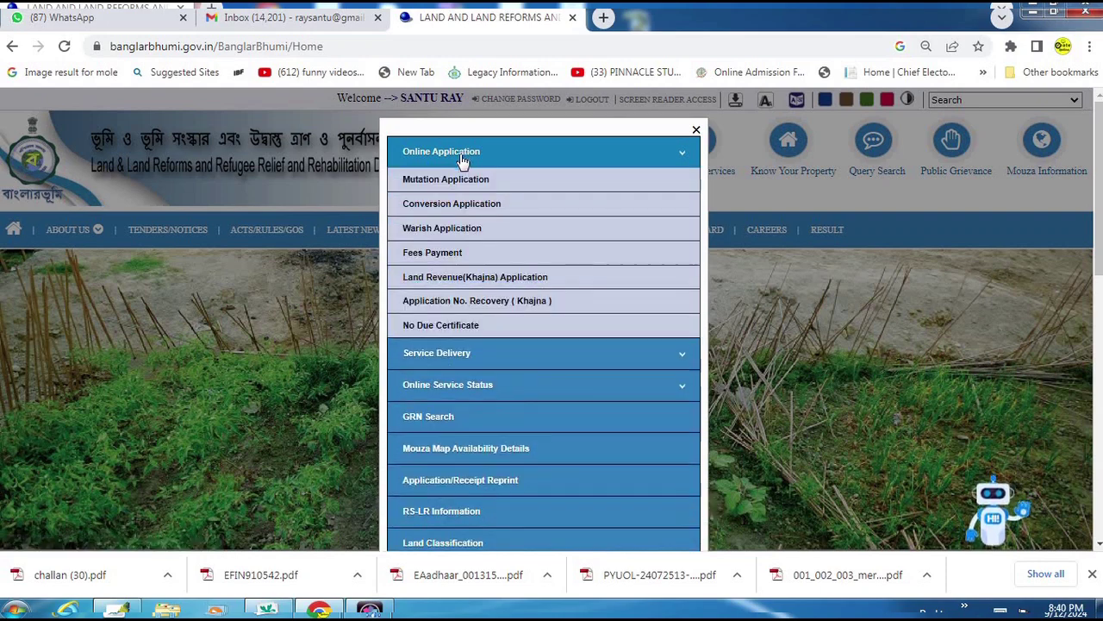
{"action": "left_click", "coordinate": [485, 281]}
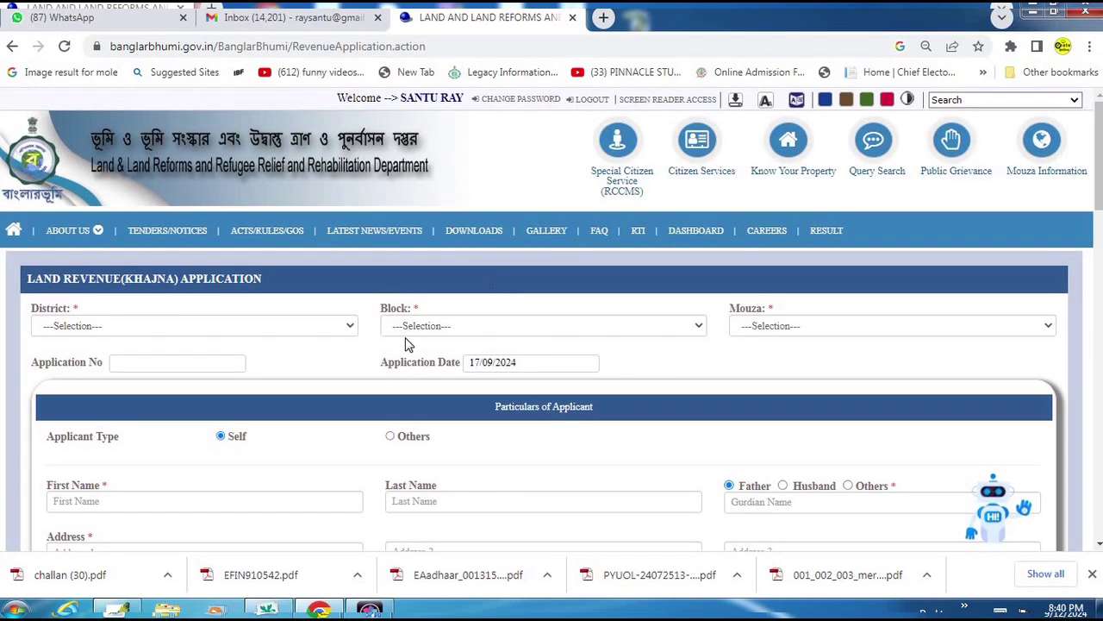
{"action": "left_click", "coordinate": [167, 336]}
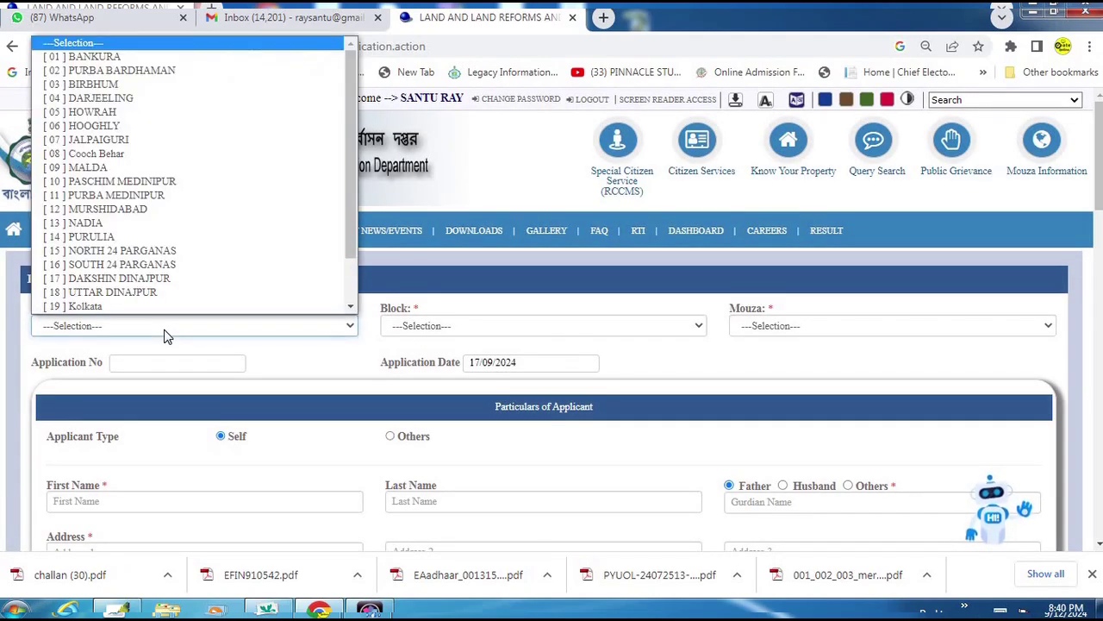
{"action": "left_click", "coordinate": [459, 327]}
{"action": "left_click", "coordinate": [595, 326]}
{"action": "left_click", "coordinate": [858, 321]}
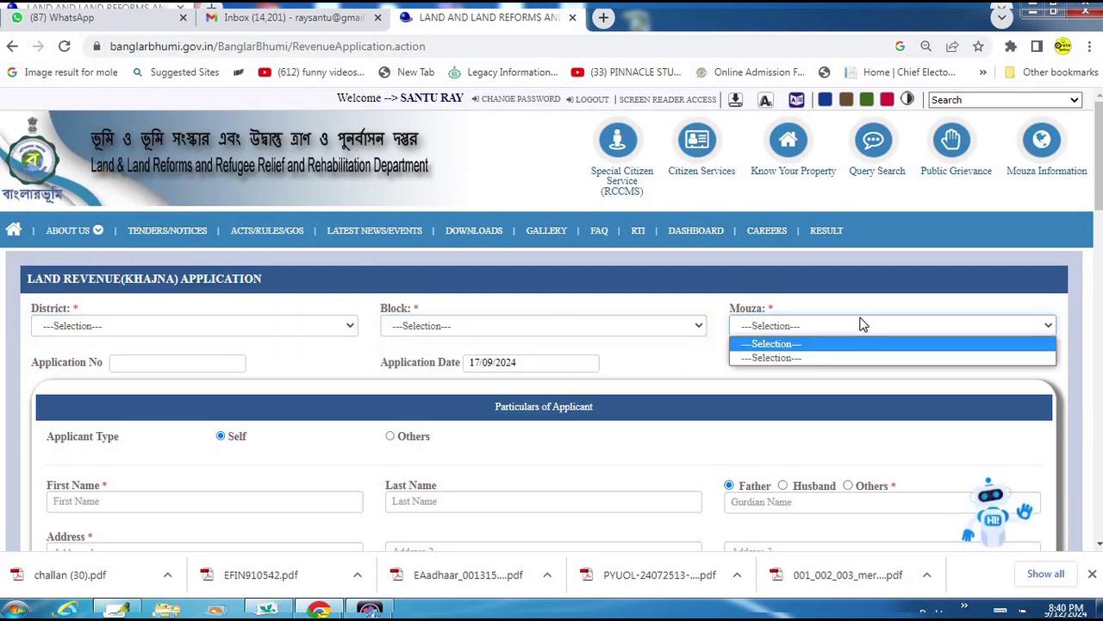
{"action": "left_click", "coordinate": [849, 321]}
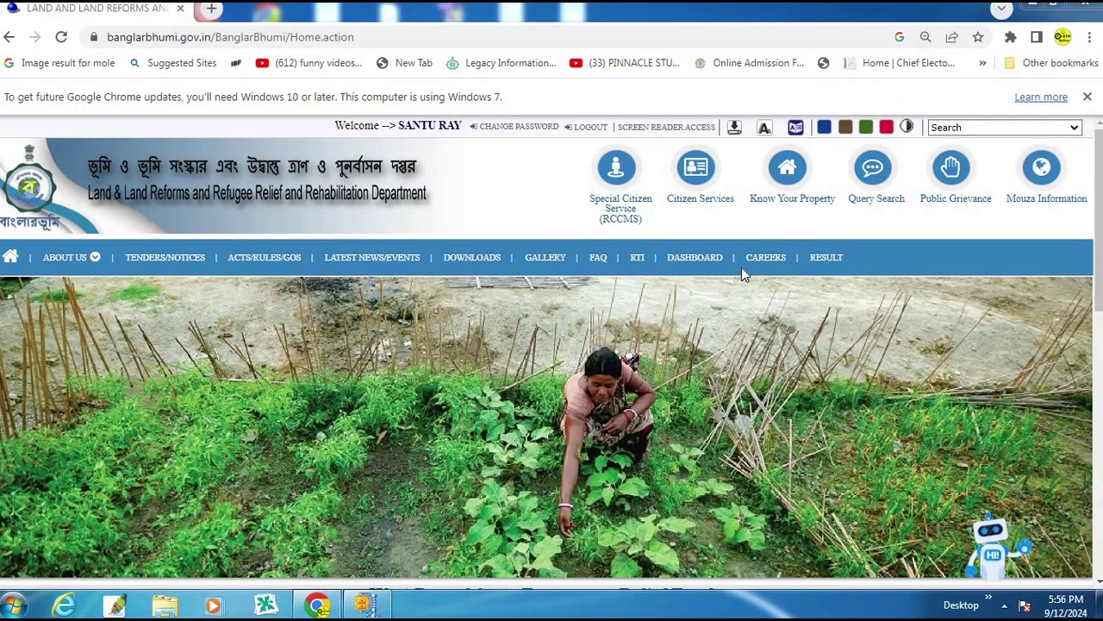